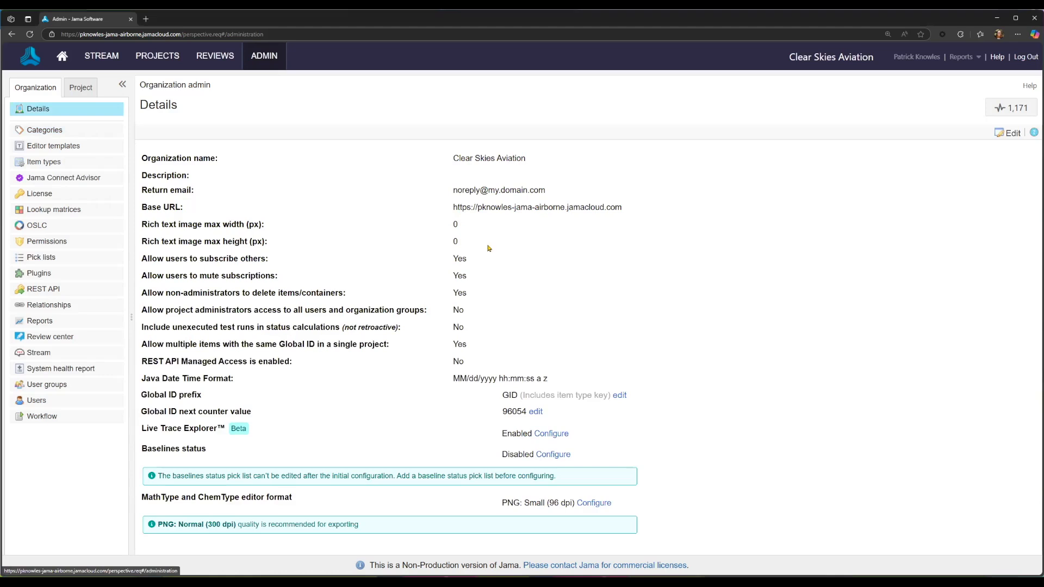
Add an organization category named System Development Phase
click(93, 132)
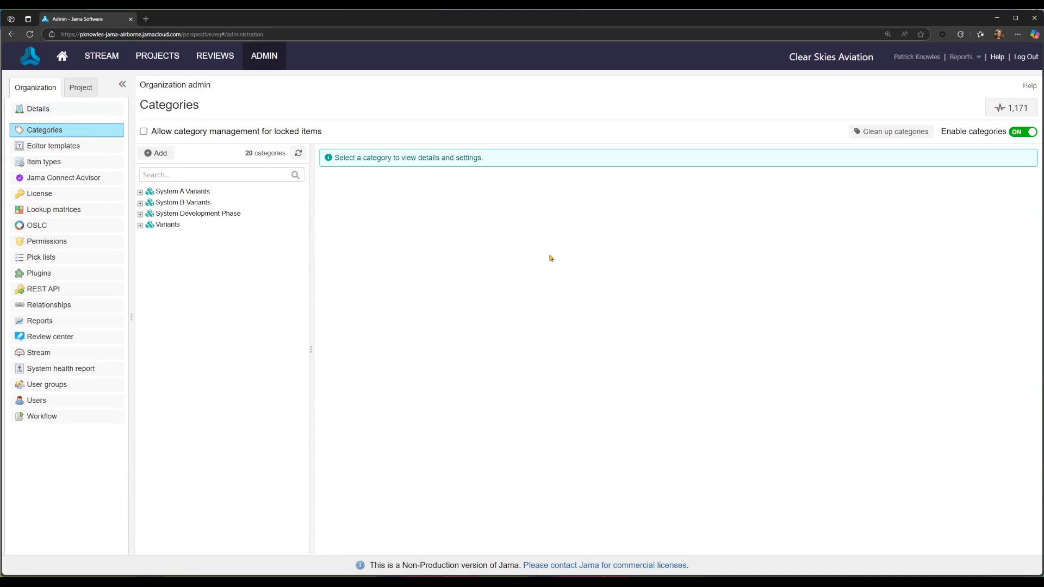
click(159, 154)
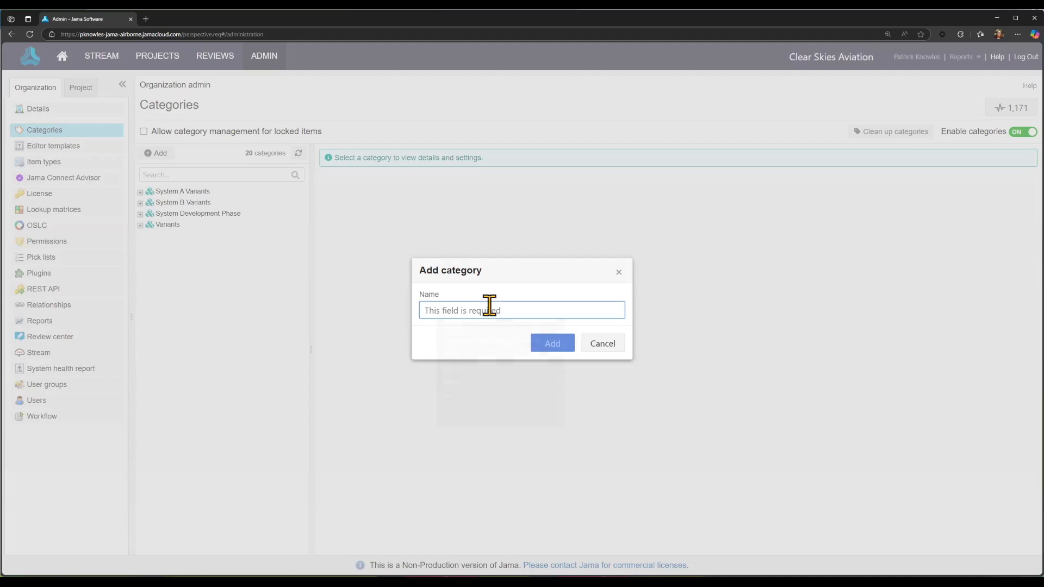
text(System Development Phase)
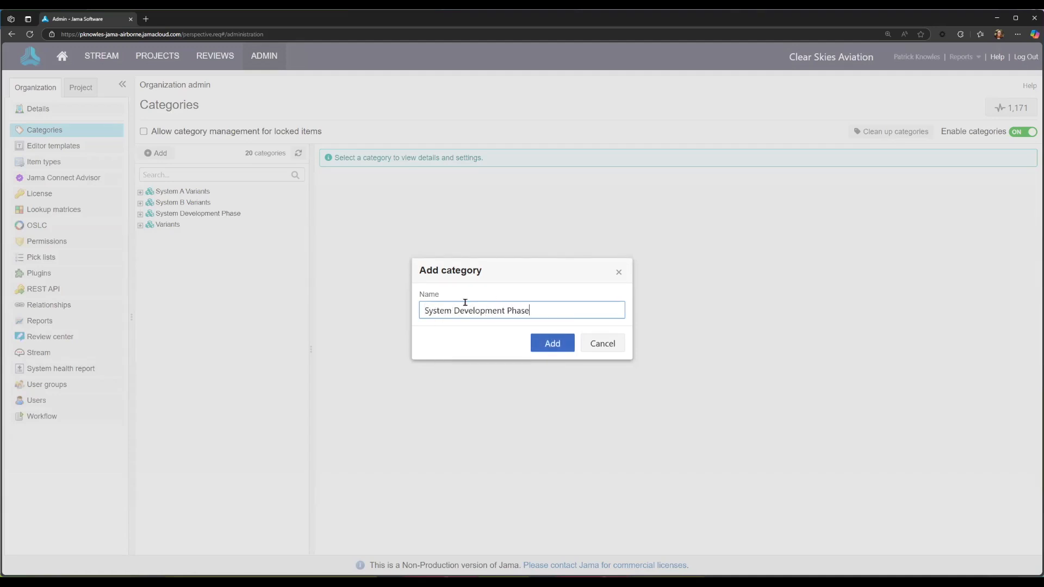
click(551, 349)
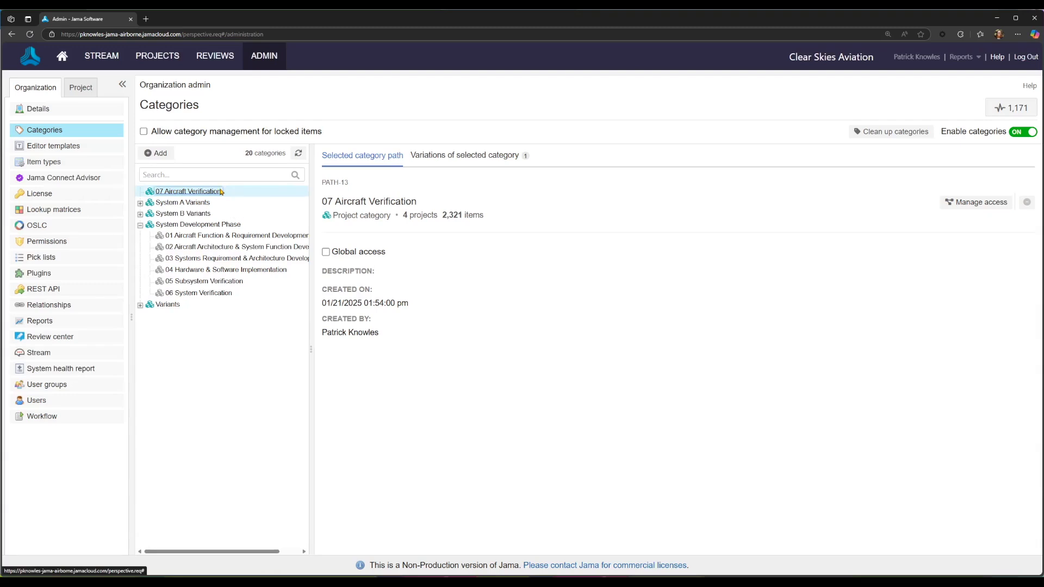
Move the 07 Aircraft Verification category under System Development Phase, and open the parent category's project access settings with the visible eVTOL project selected
drag(220, 191, 232, 227)
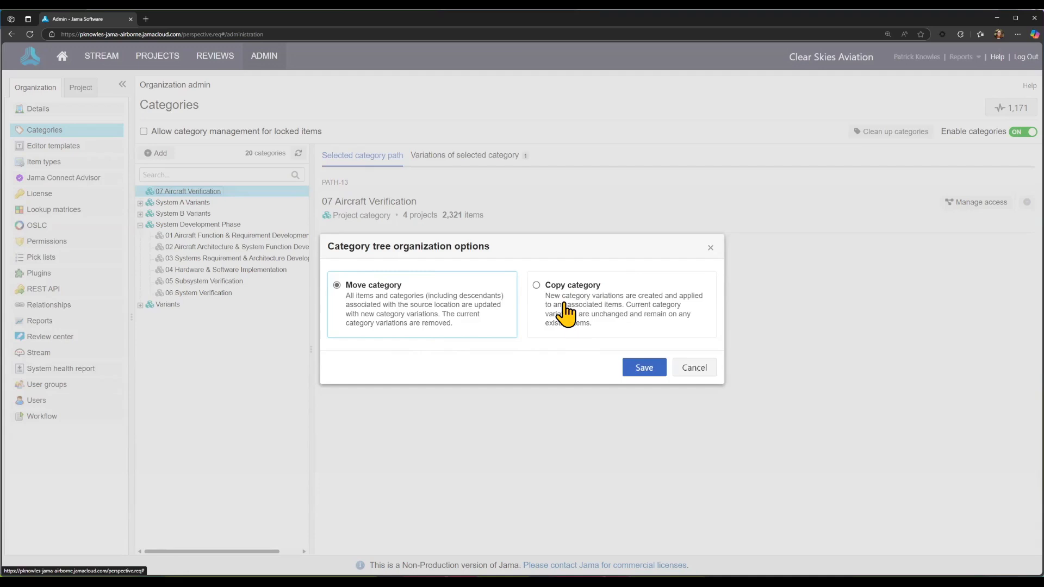
click(639, 368)
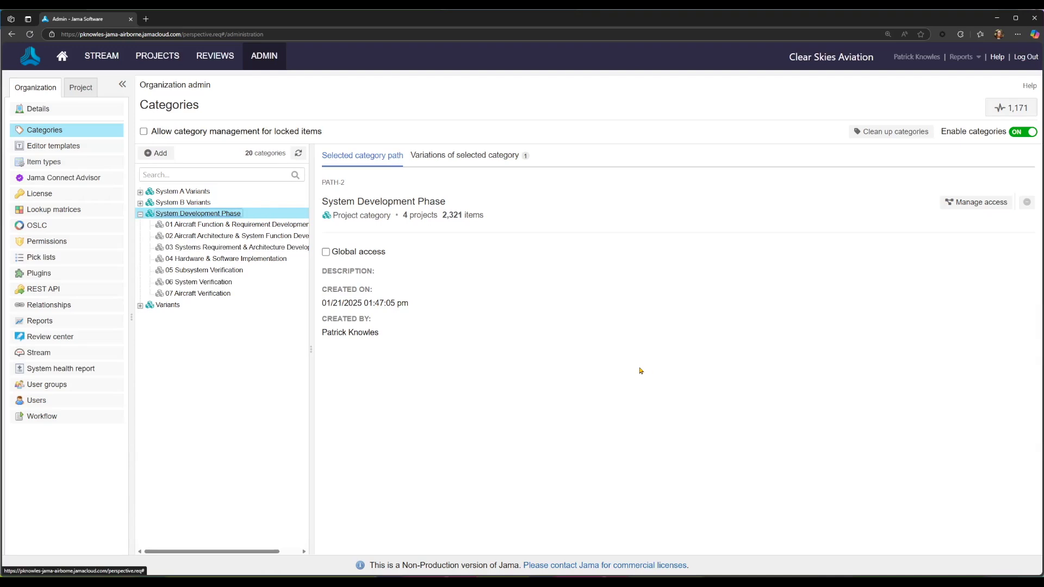
click(983, 205)
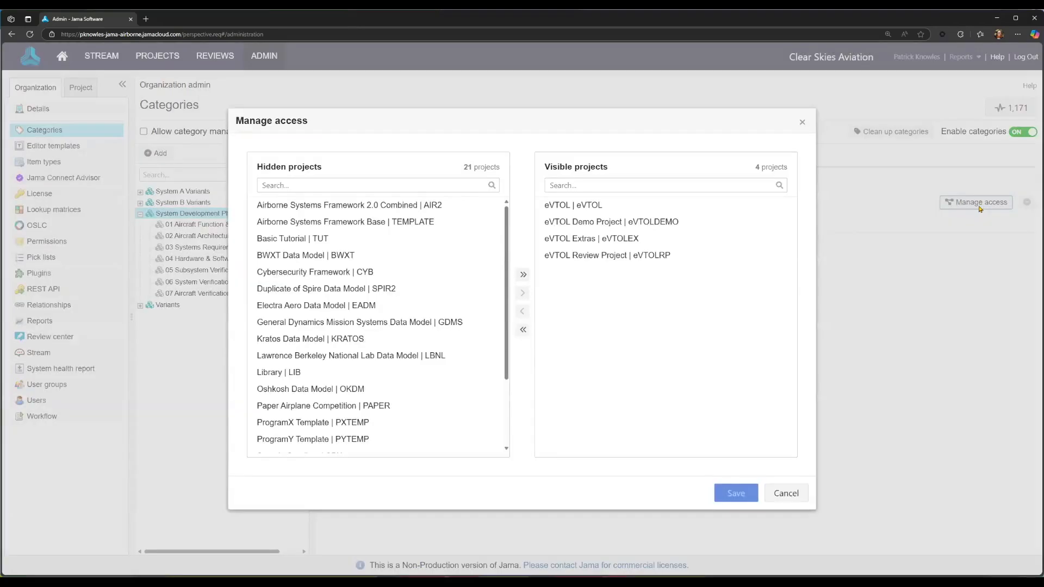
click(570, 206)
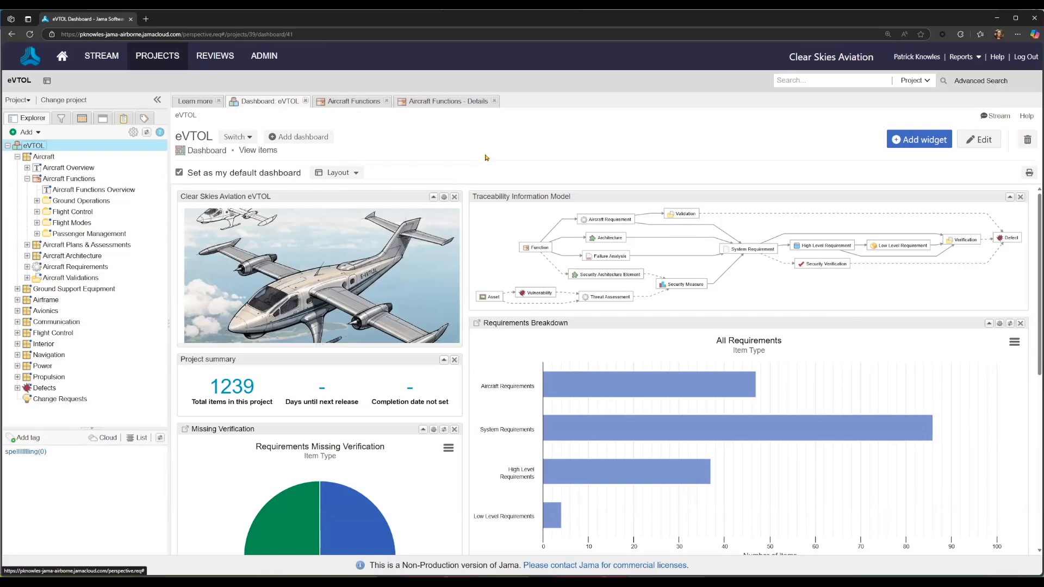
Apply the System Development Phase category 01 Aircraft Function & Requirement Development to the Aircraft Functions set in the eVTOL project
click(73, 178)
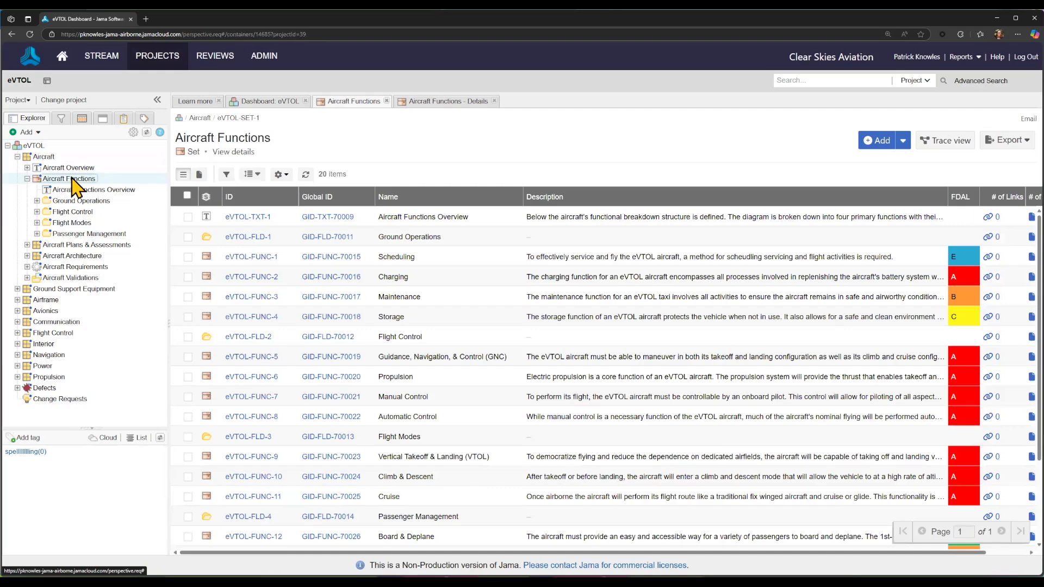
click(234, 152)
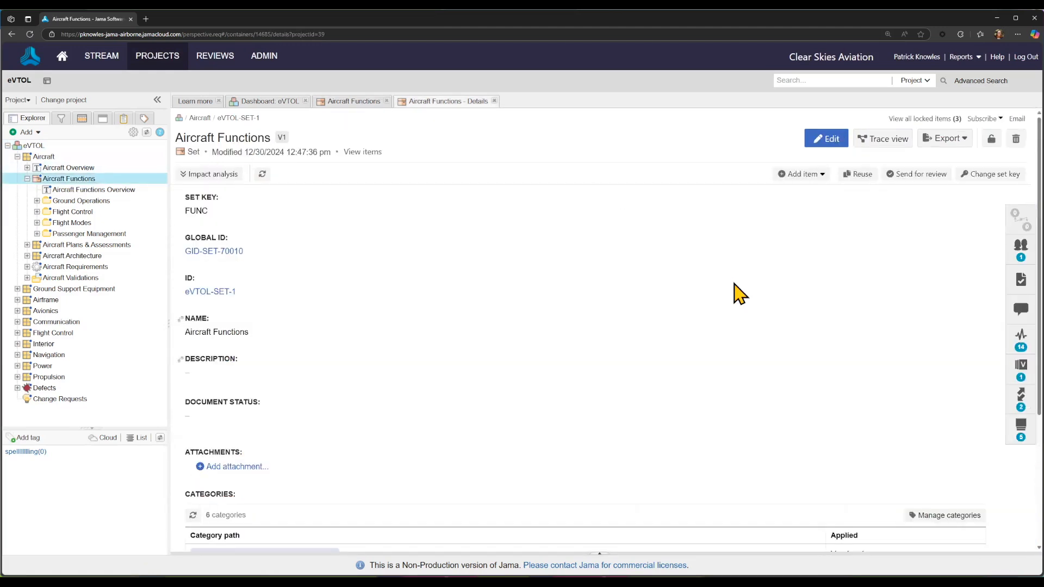
scroll(740, 300, down, 3)
click(945, 326)
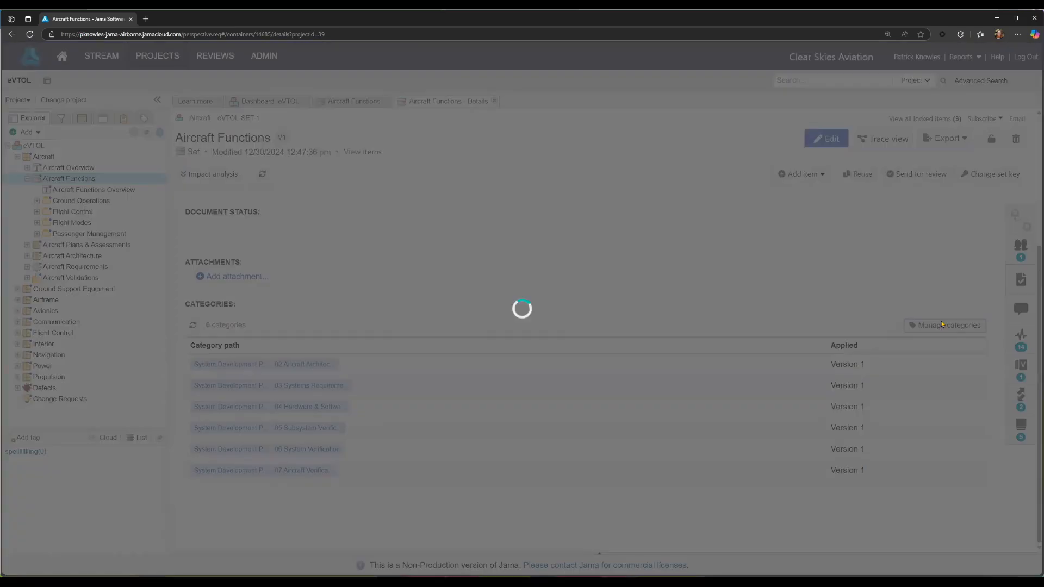
click(362, 211)
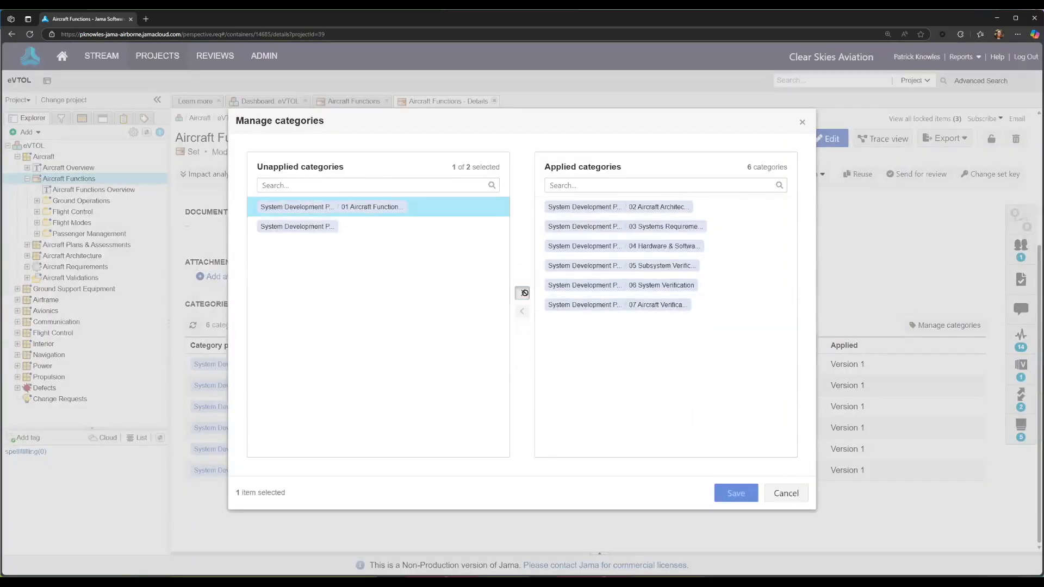
click(522, 293)
click(737, 493)
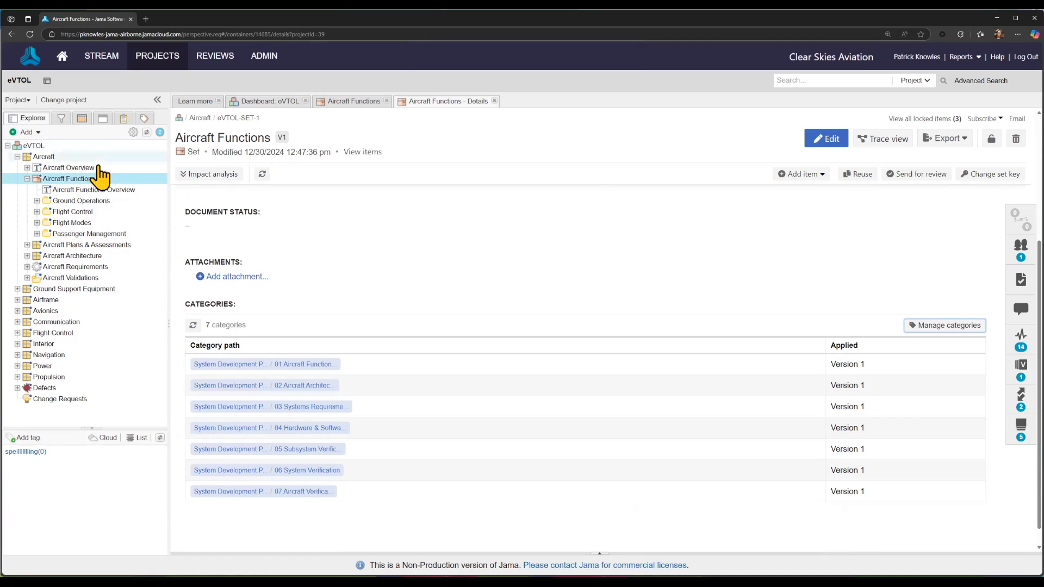
Review the categories applied to all items of the Aircraft Functions set as a batch, and clear the selection without changing anything
click(69, 178)
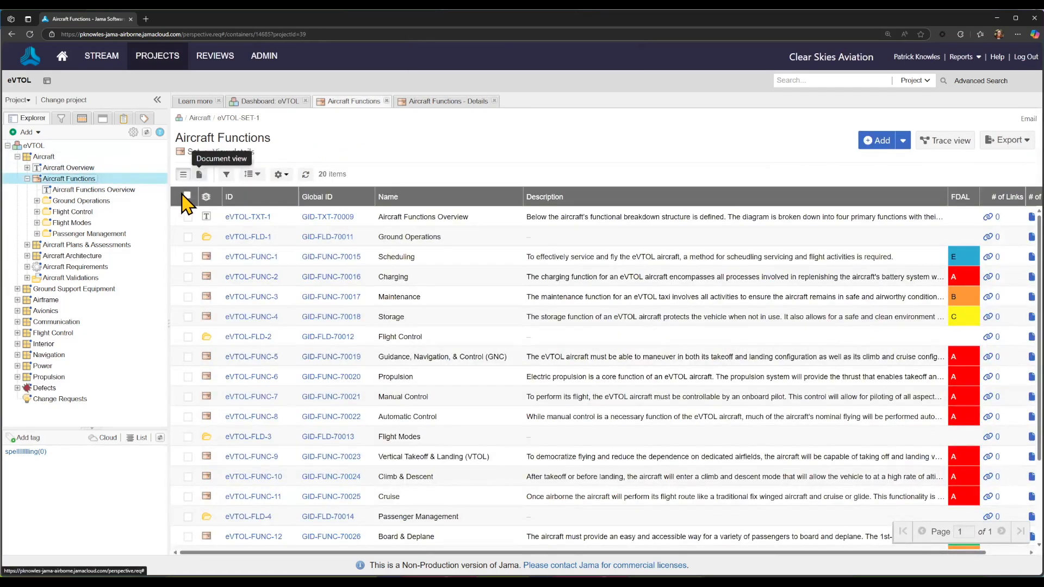
click(186, 196)
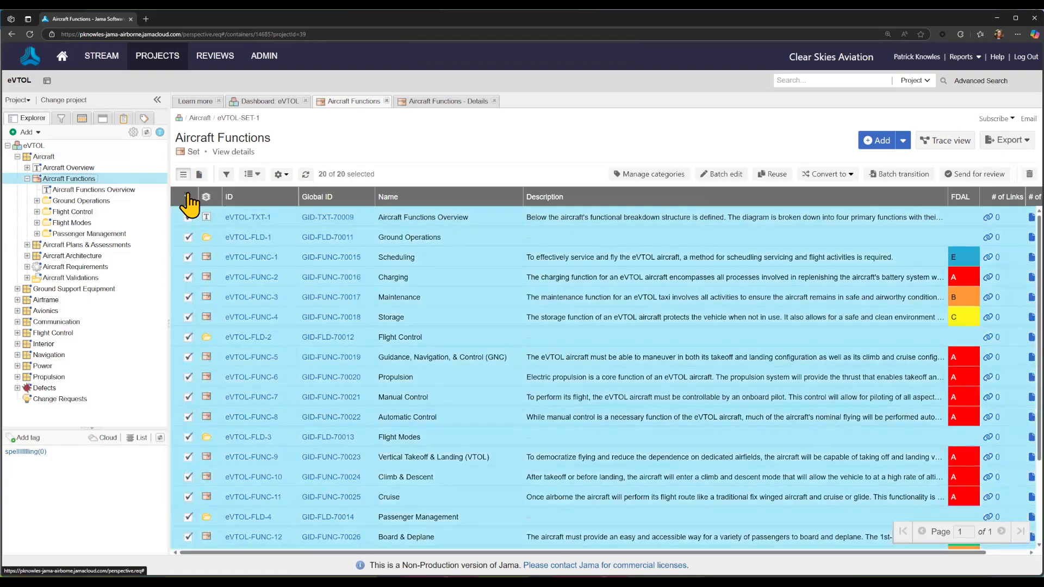
click(635, 174)
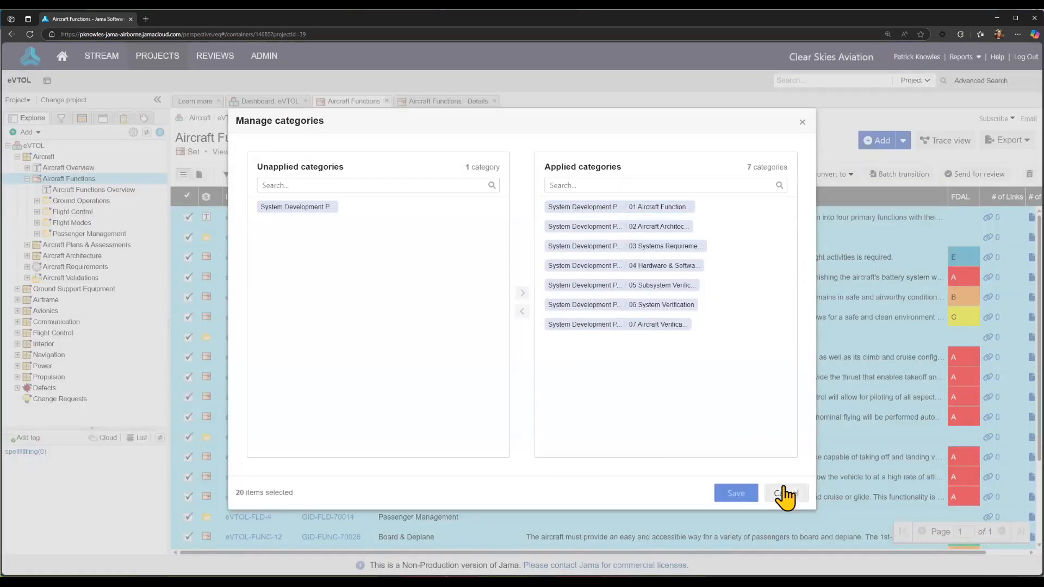
click(785, 492)
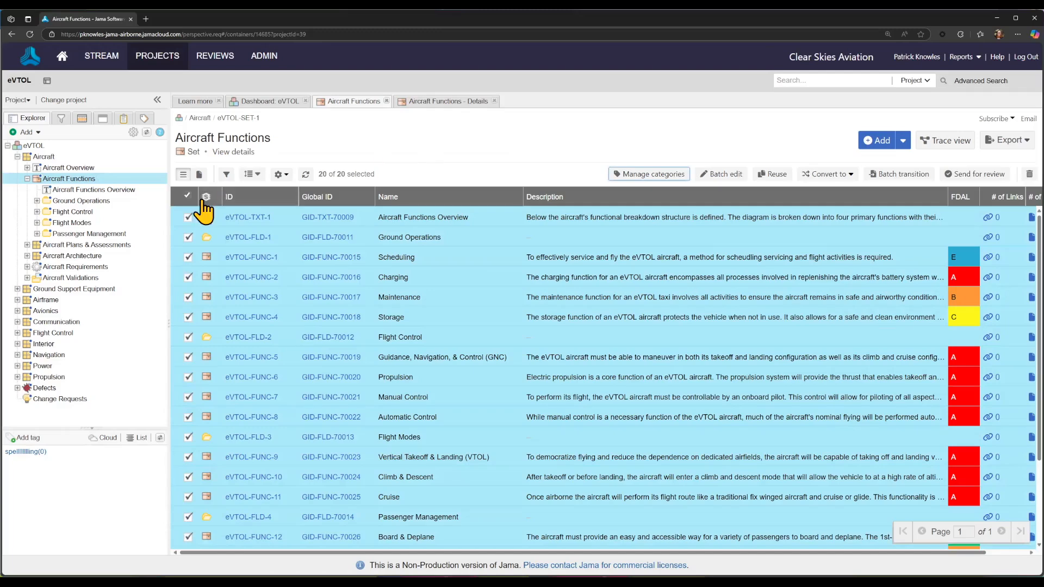
click(186, 196)
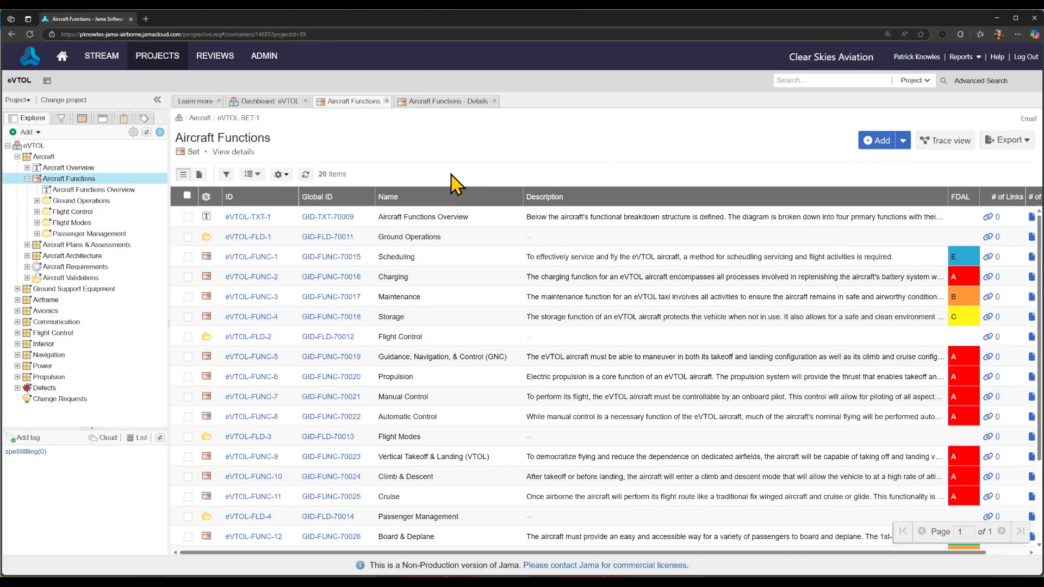
Open the Scheduling function eVTOL-FUNC-1 and check which categories are applied to it, without making changes
click(266, 258)
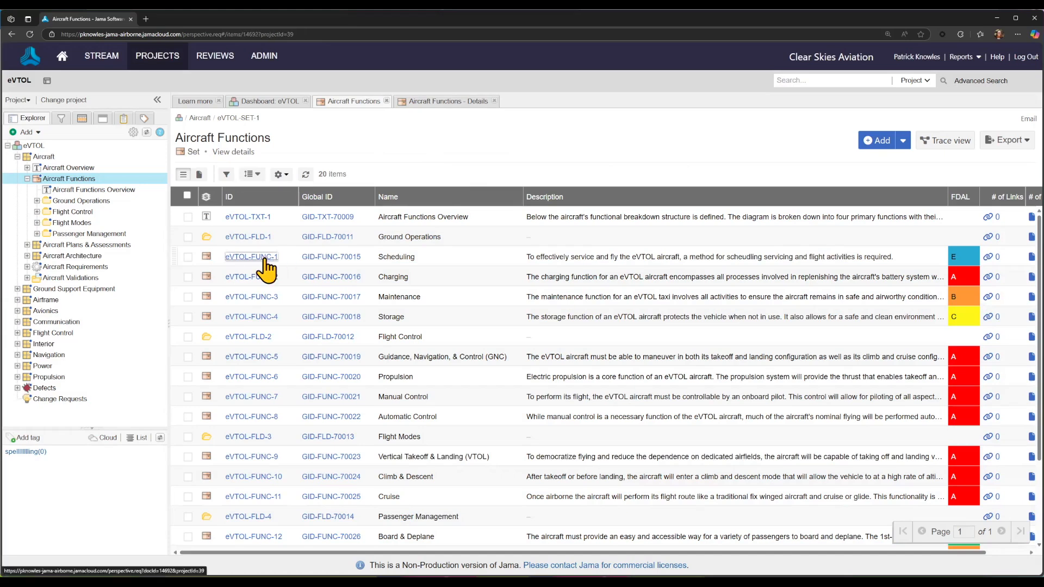
click(922, 435)
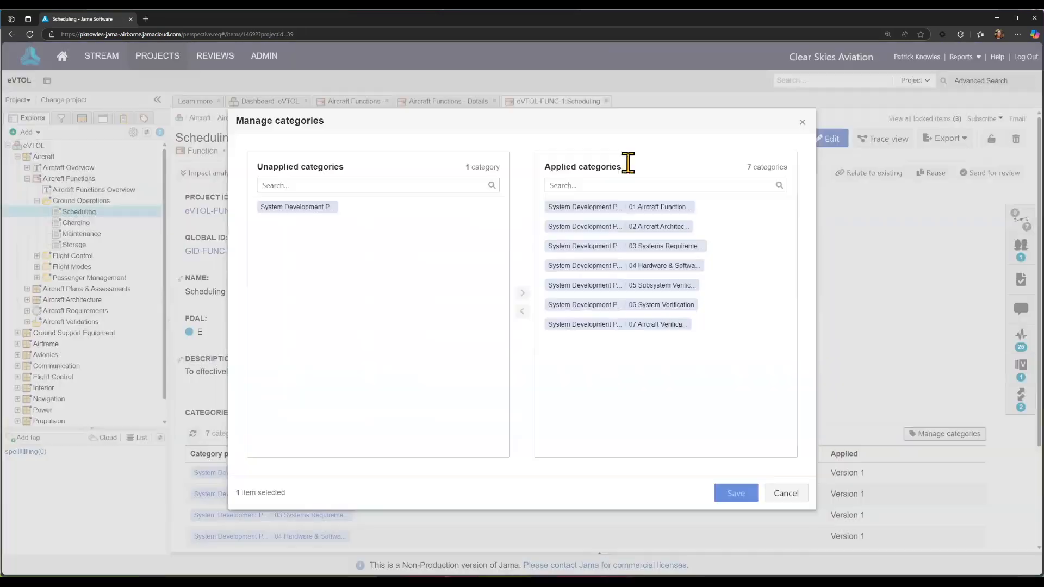
click(786, 495)
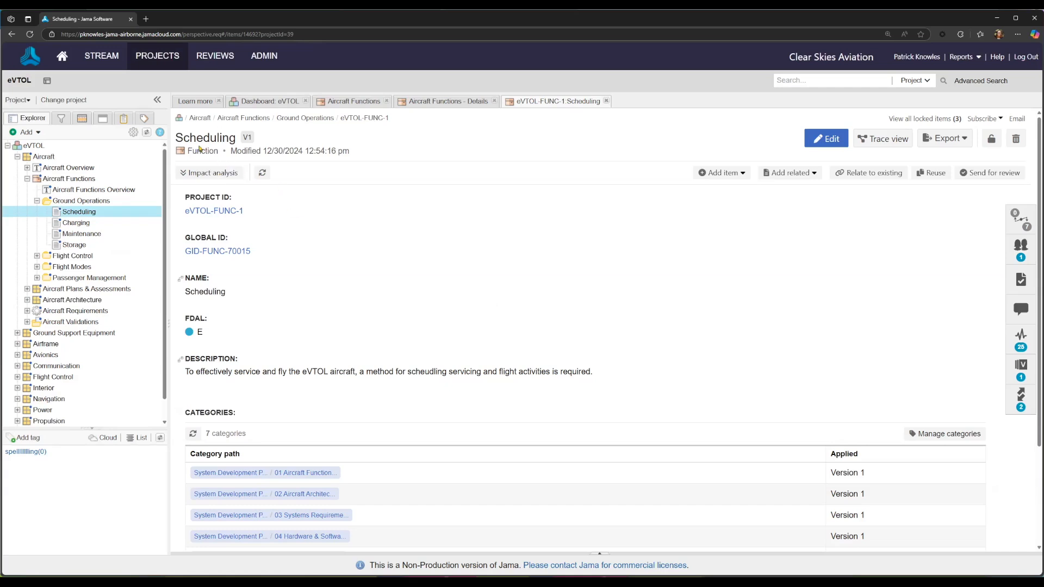
Browse the project's categories and list the items under System Development Phase / 01 Aircraft Function & Requirement Development
click(144, 118)
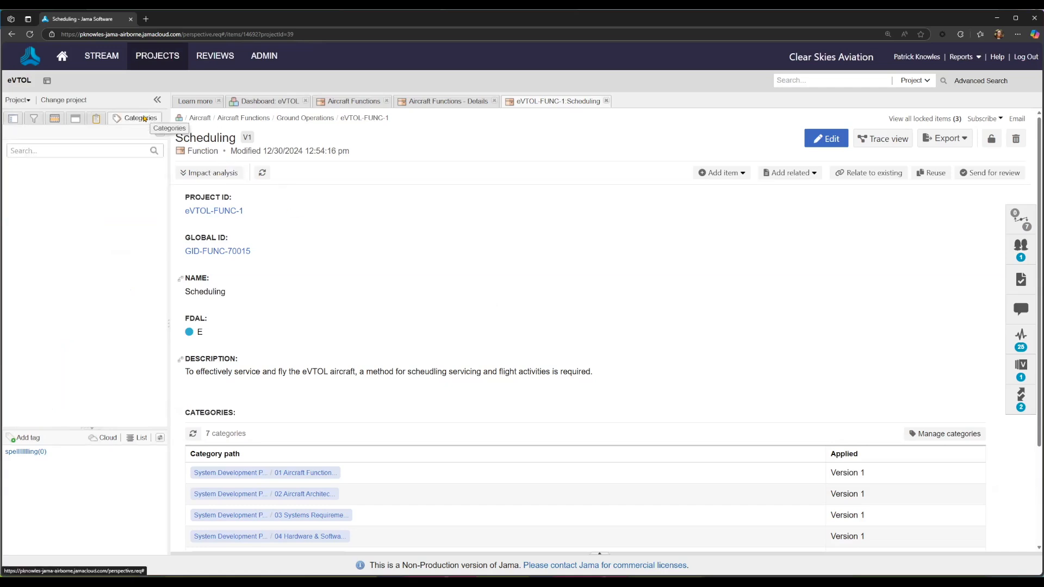
click(7, 168)
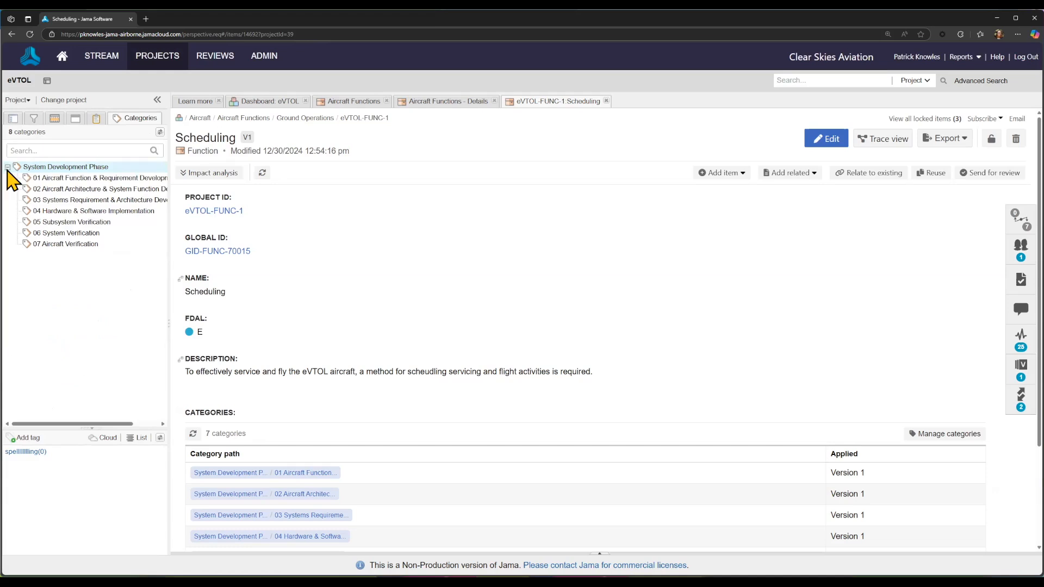
click(36, 180)
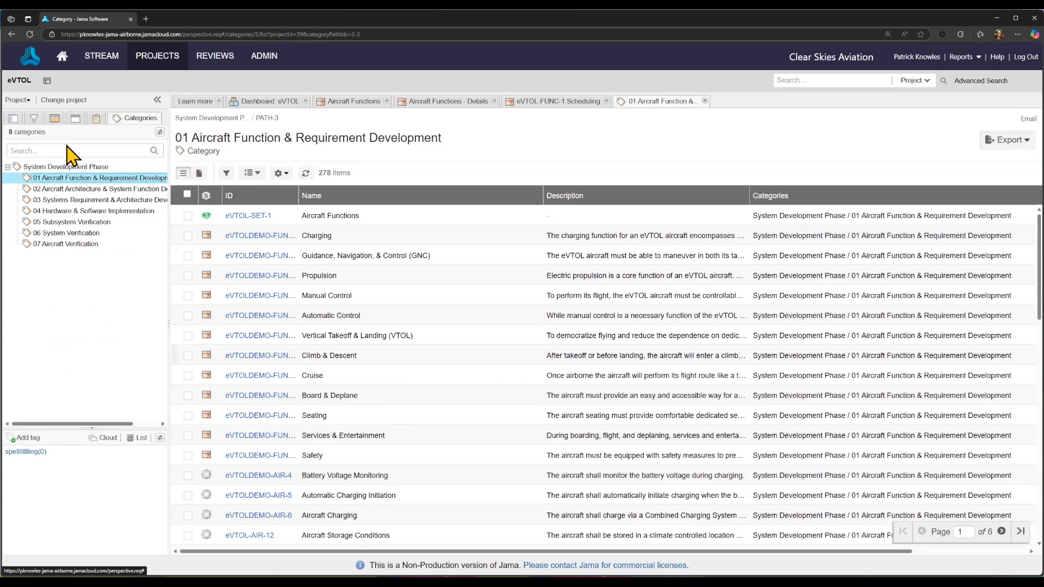
Open the bookmarked filter 01 Aircraft Function & Requirement and apply it to the project Explorer tree
click(34, 118)
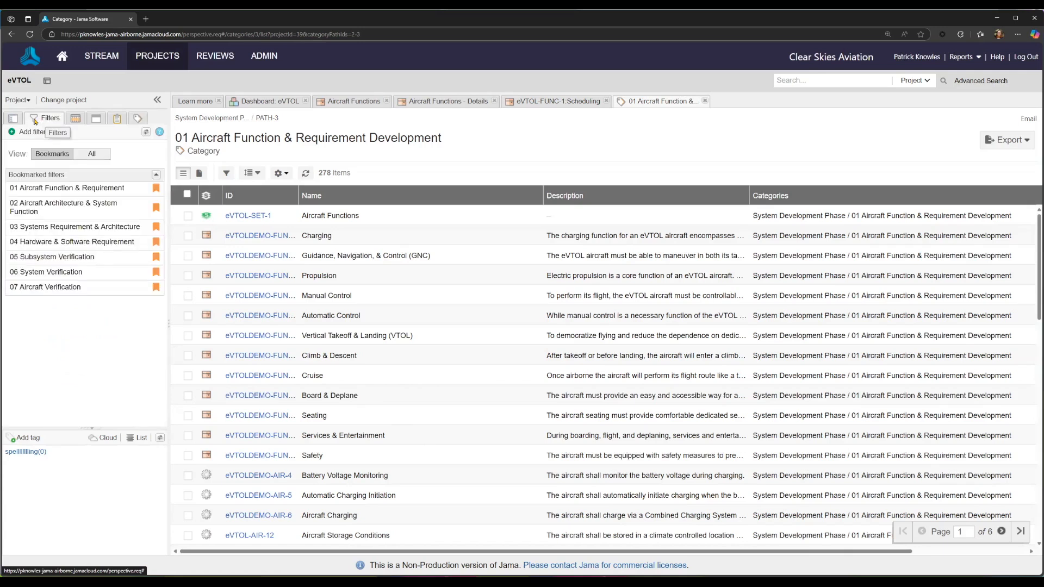
click(64, 188)
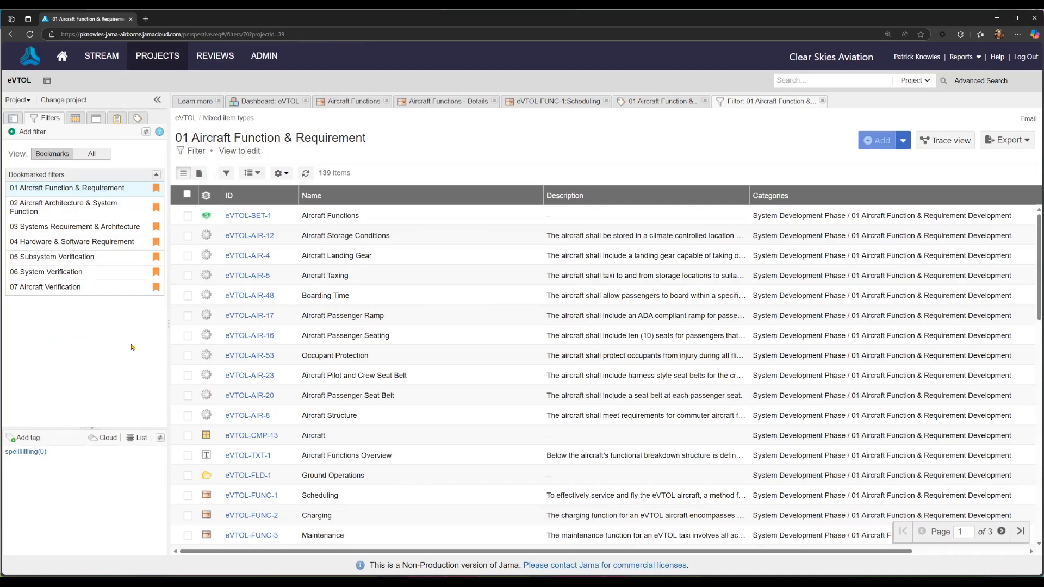
right_click(92, 189)
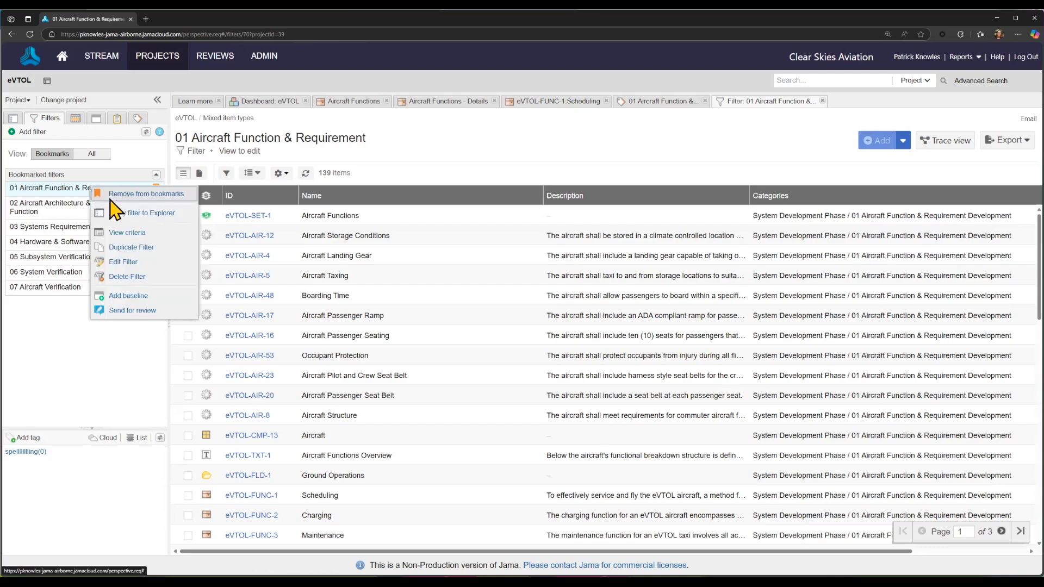
click(138, 218)
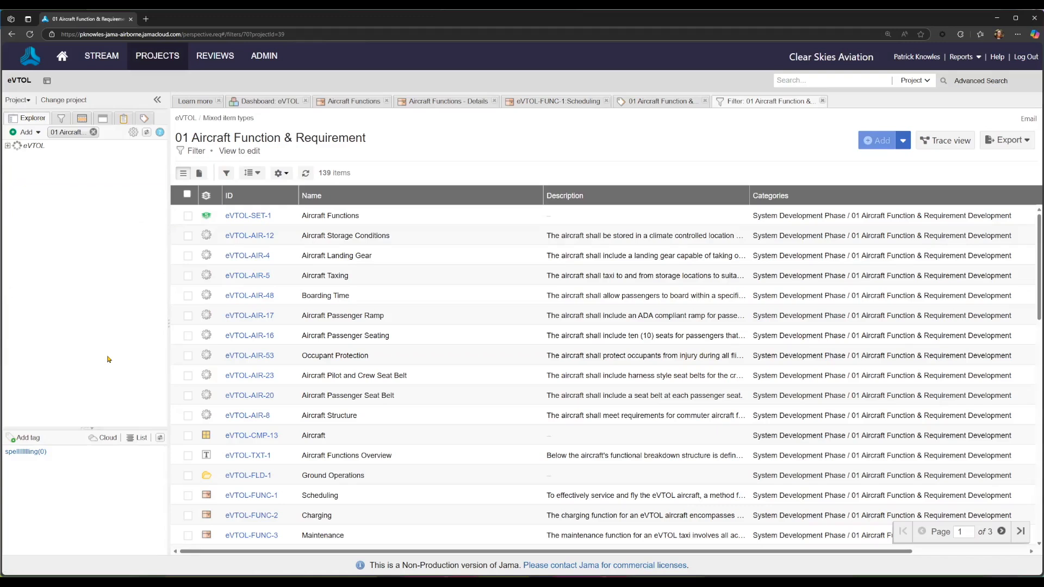